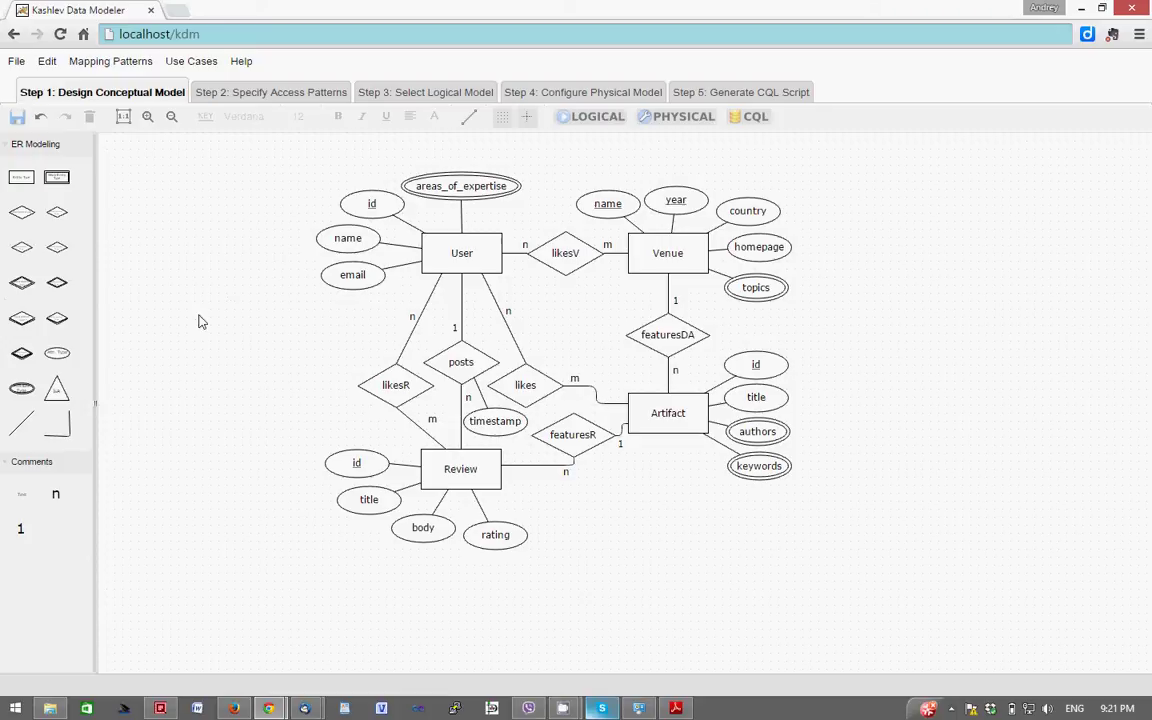
Step: Place sample entity, relationship and attribute shapes on the diagram, then undo them
left_click(21, 177)
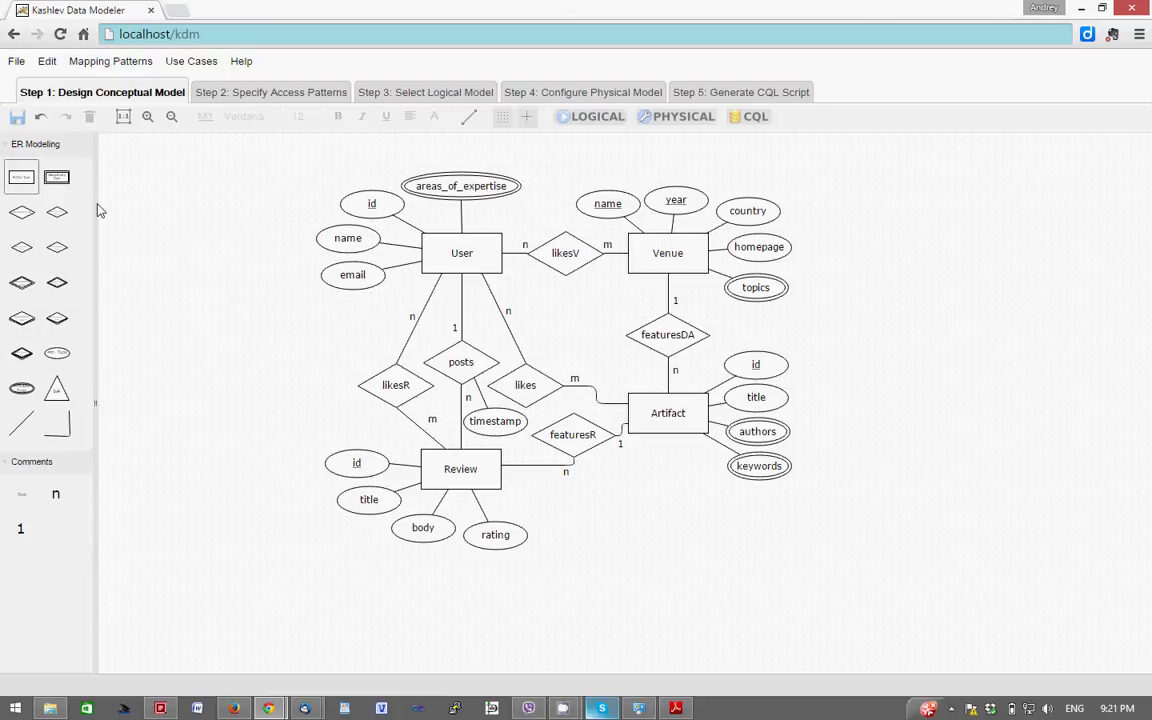
left_click(57, 212)
left_click(63, 363)
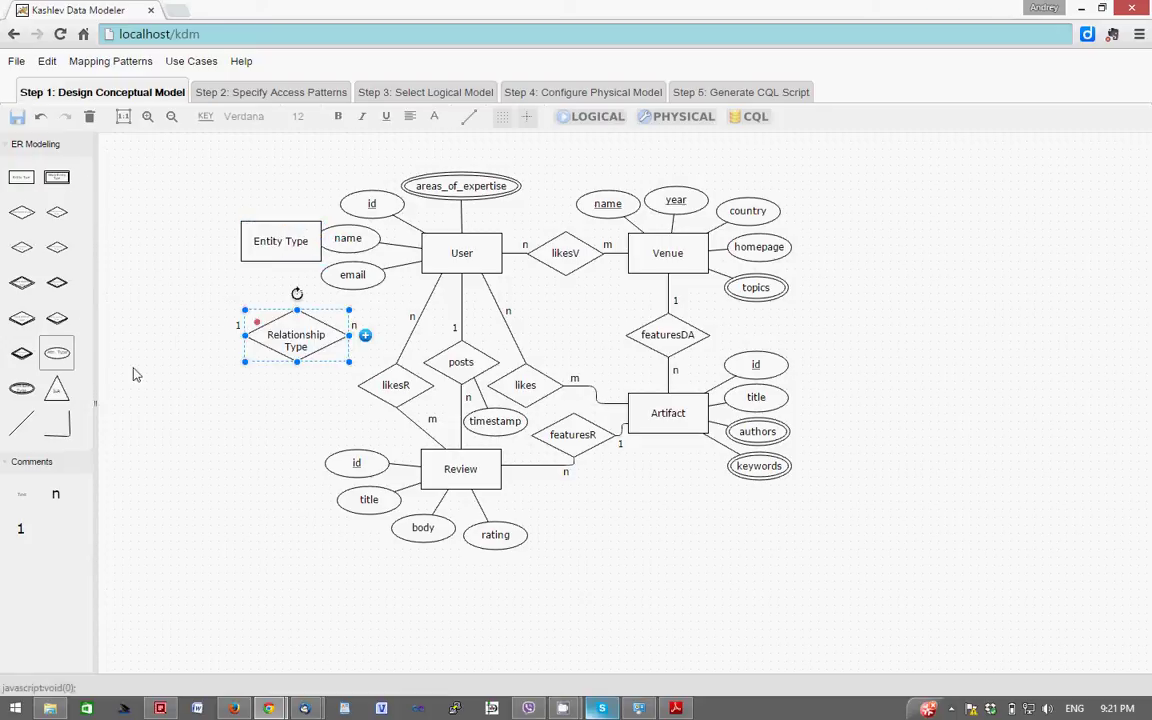
key("ctrl+z")
key("ctrl+z")
key("ctrl+z")
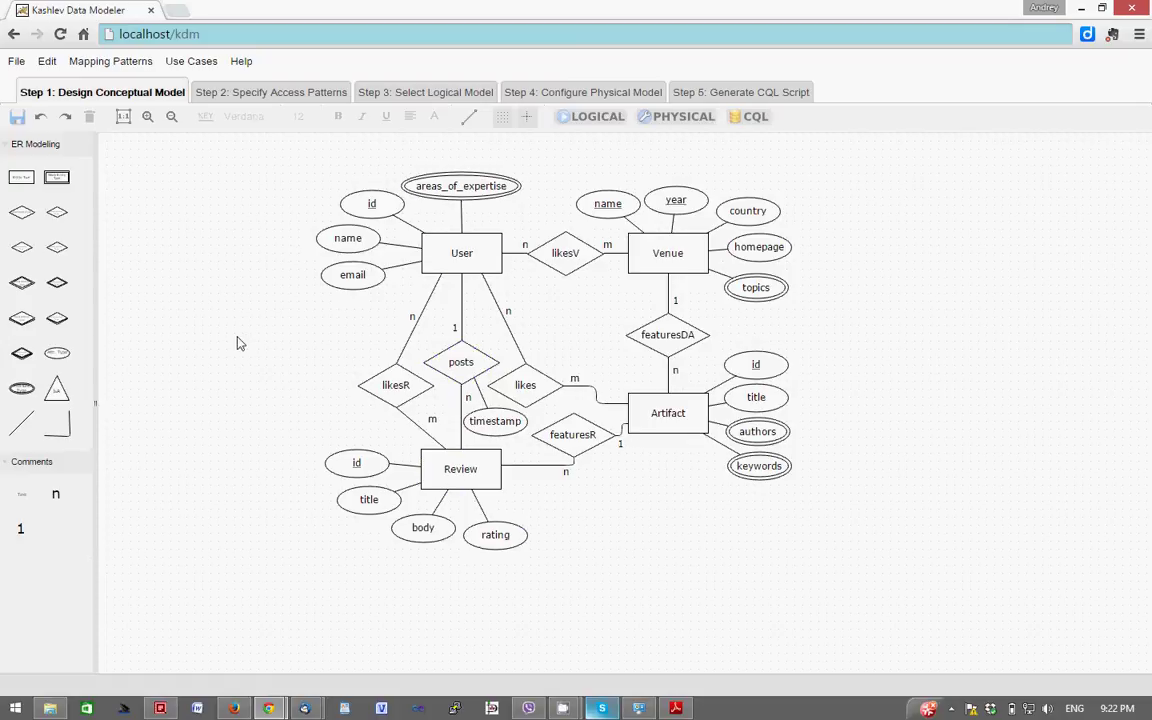
Step: Shift the ER diagram and show the access patterns Q1–Q9, repositioning their panel
left_click_drag(240, 343, 283, 310)
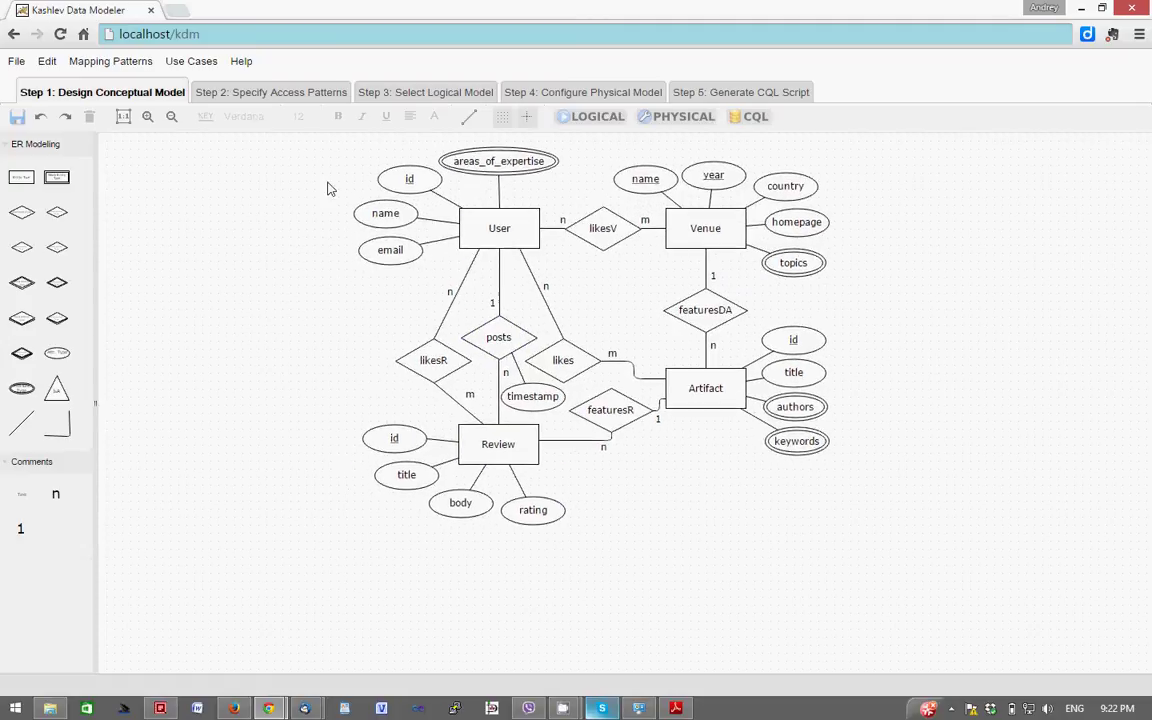
left_click(254, 96)
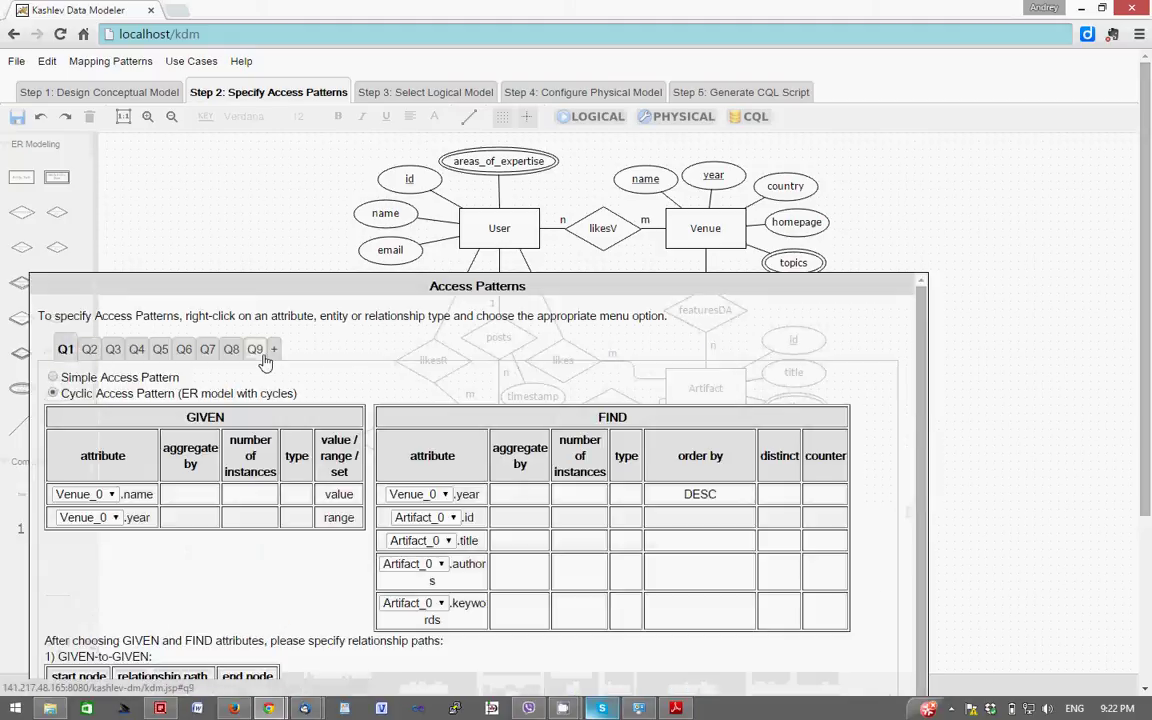
left_click_drag(427, 354, 468, 579)
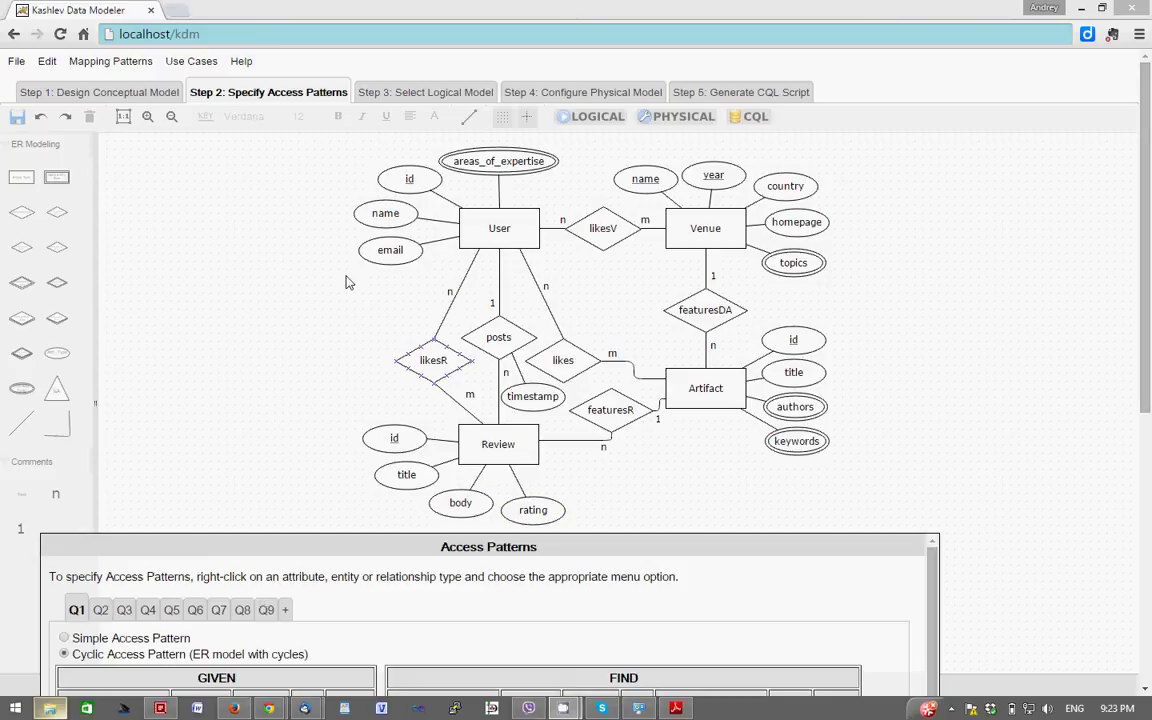
Step: Compute the logical model and review candidate table schemas like users_by_artifact0 for Q4
left_click(578, 118)
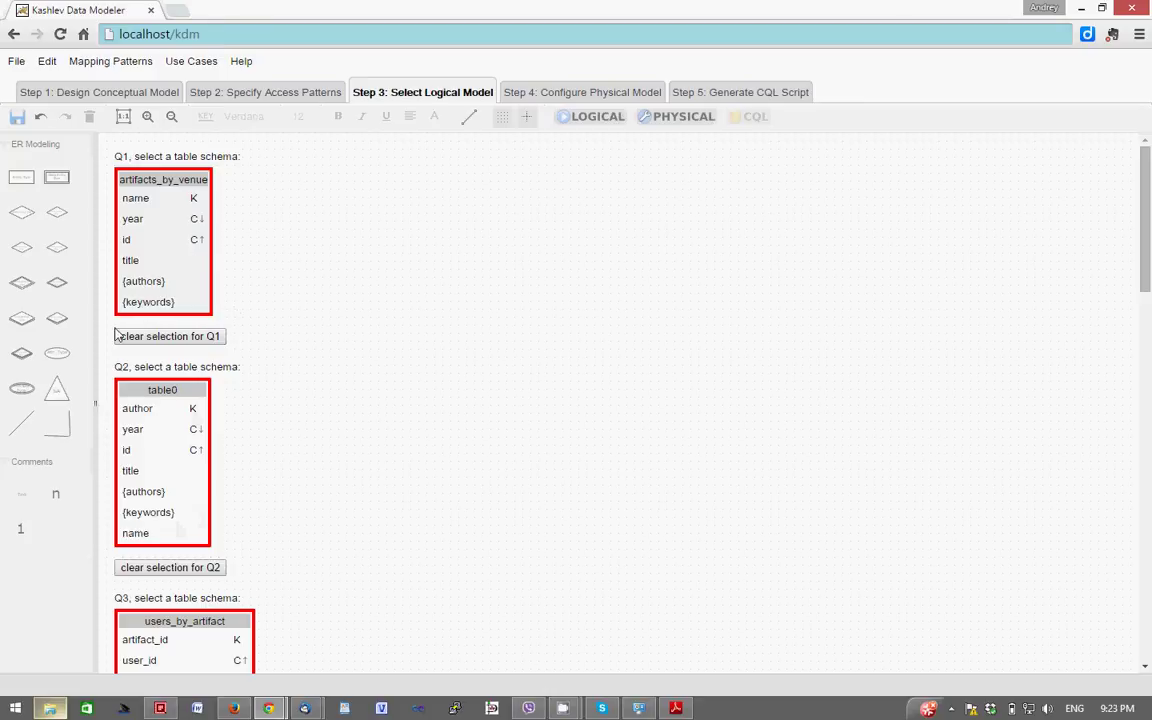
scroll(171, 260, "down", 5)
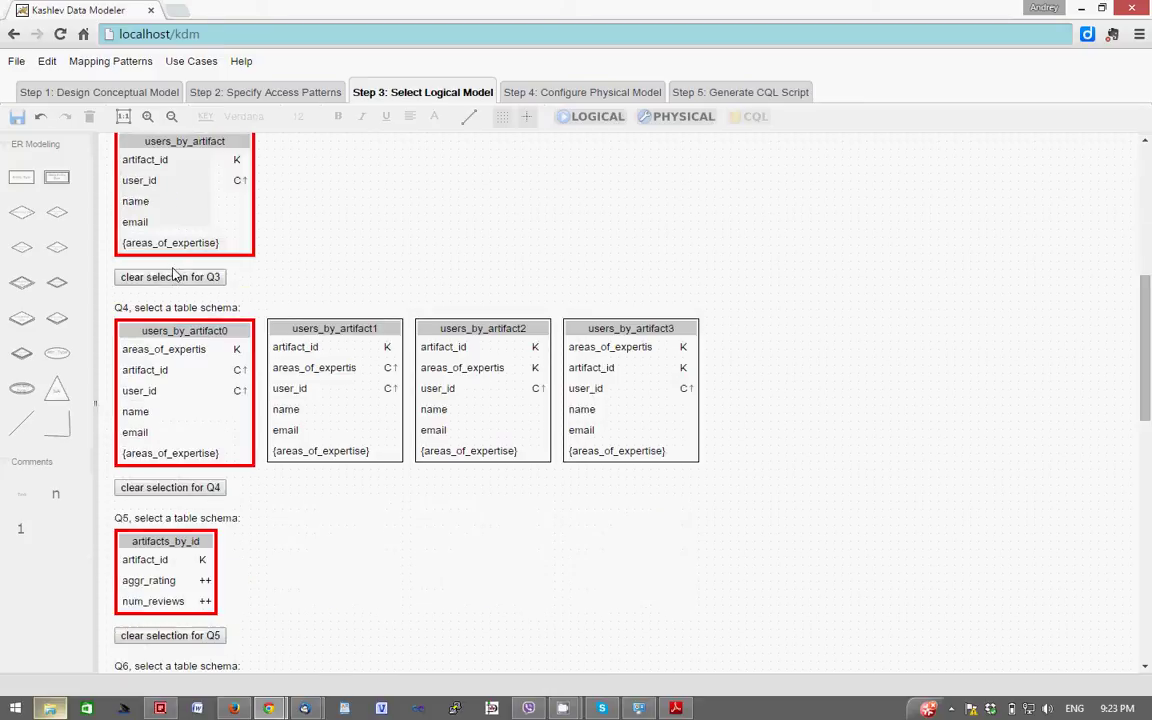
scroll(172, 270, "up", 5)
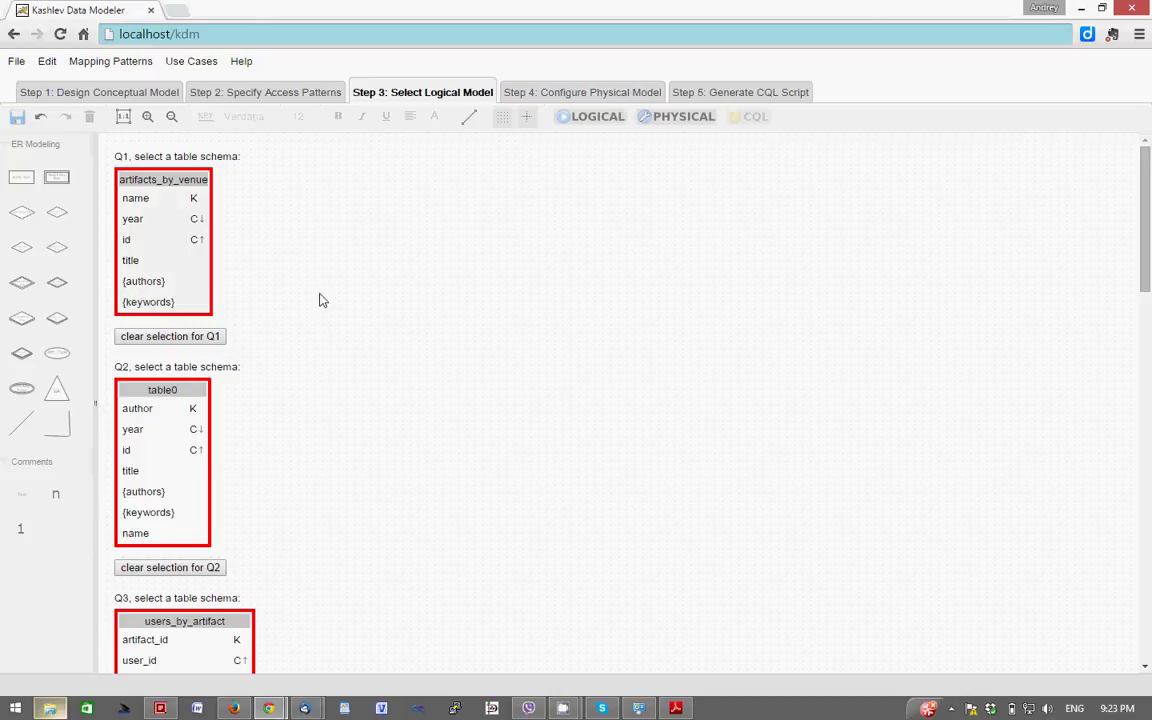
scroll(330, 305, "down", 3)
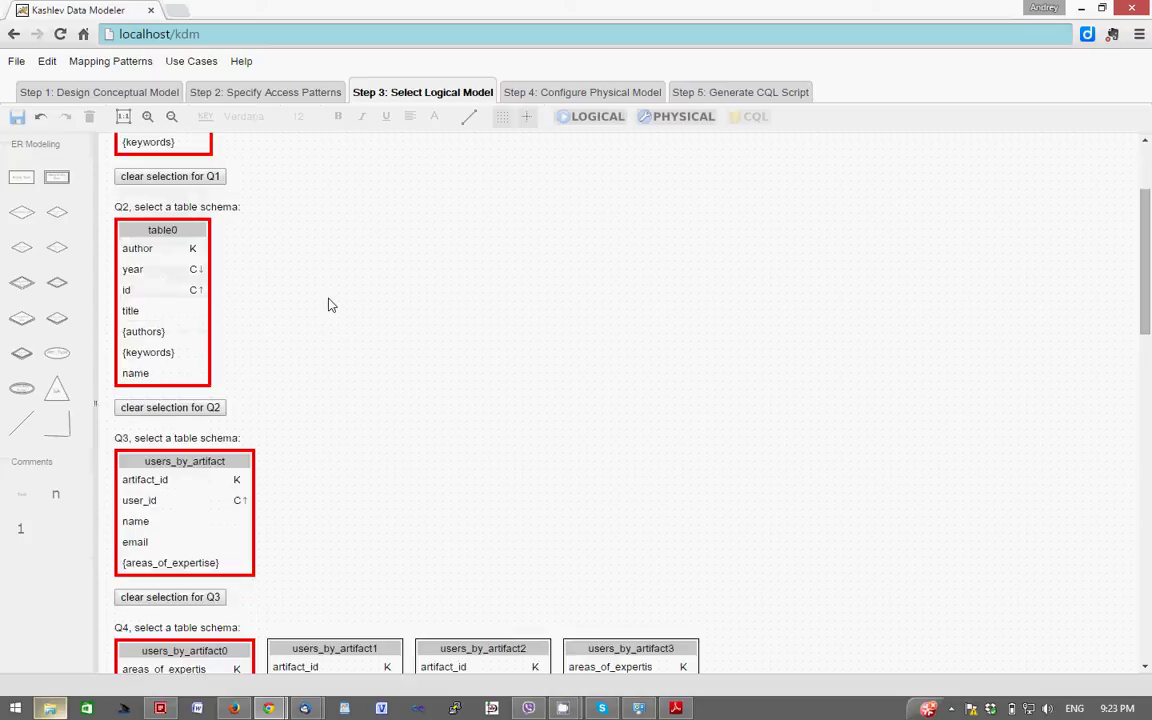
scroll(330, 305, "down", 3)
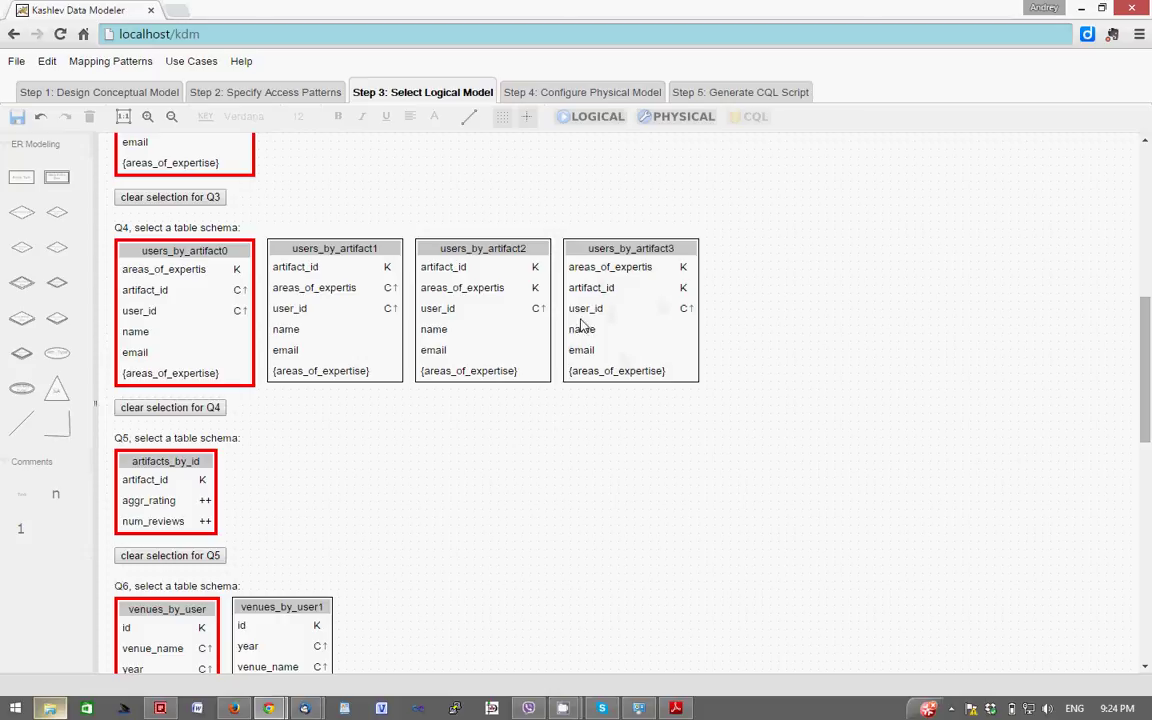
Step: Pick users_by_artifact3 for Q4, review the other choices, and request the physical model
left_click(622, 308)
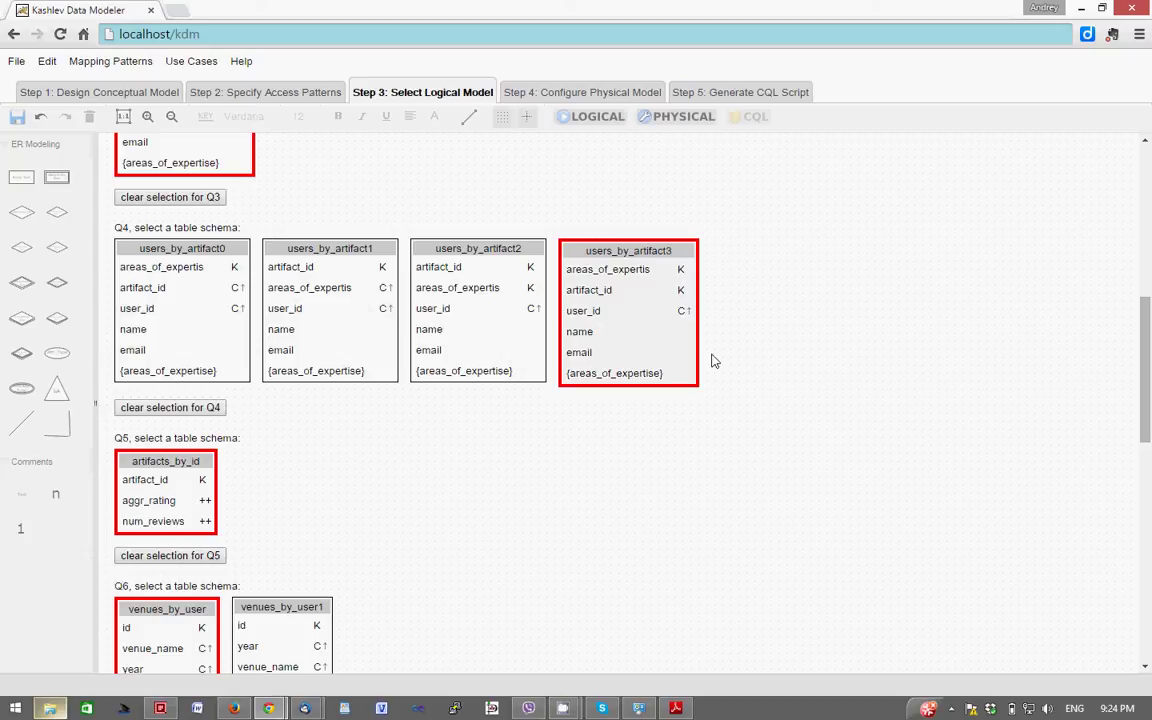
scroll(734, 374, "down", 5)
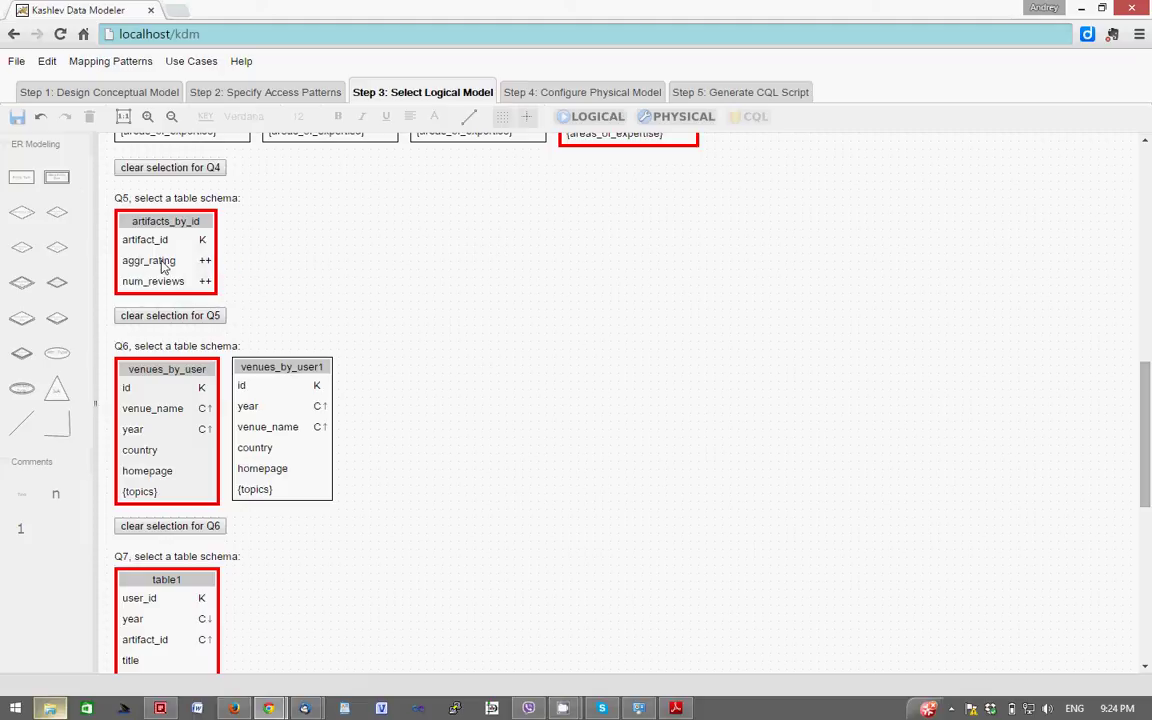
scroll(401, 321, "down", 2)
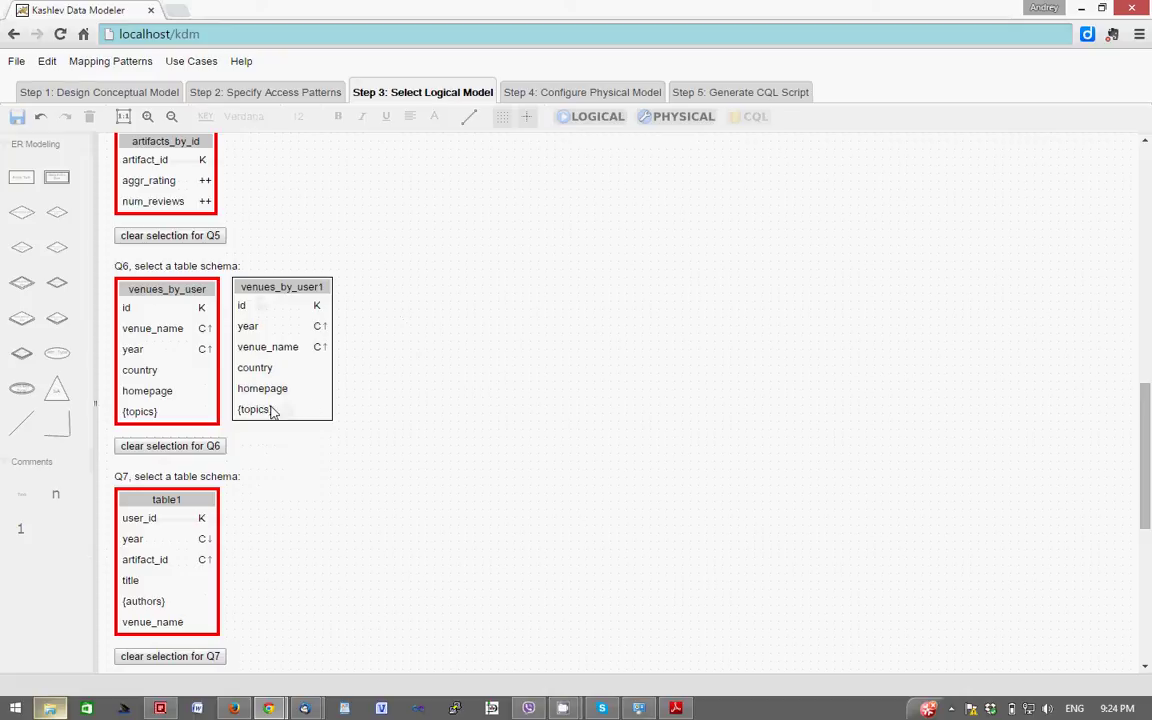
scroll(183, 477, "down", 4)
scroll(183, 475, "down", 5)
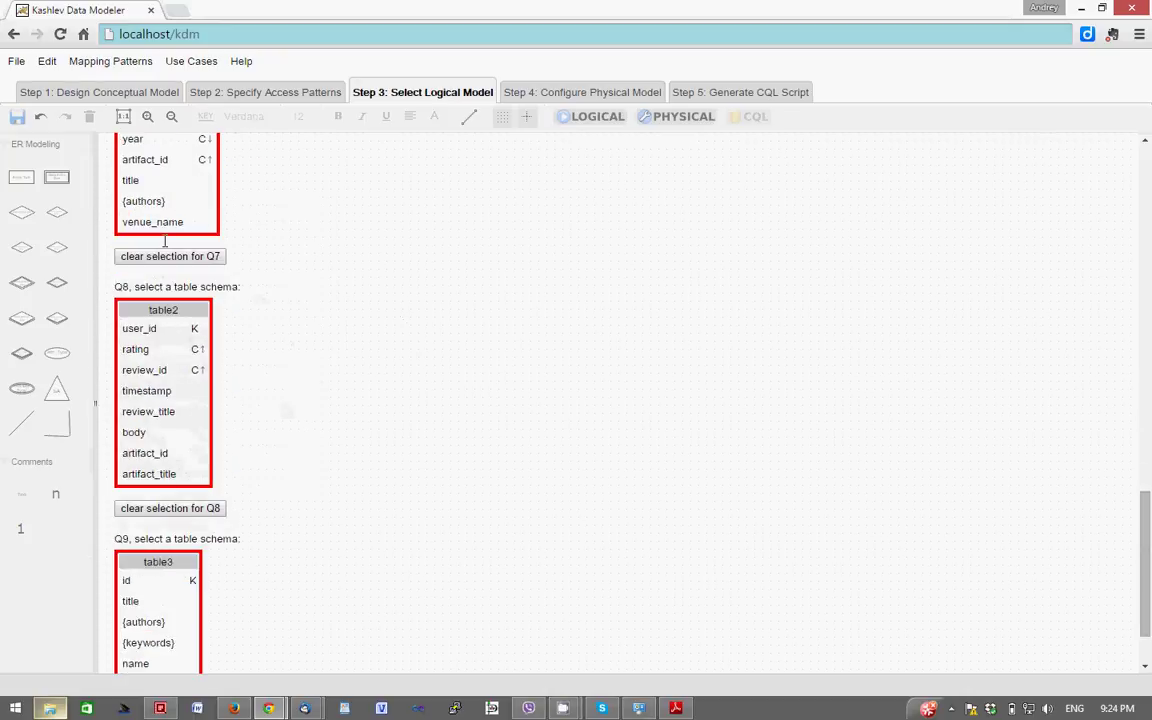
scroll(188, 496, "down", 3)
scroll(162, 527, "up", 20)
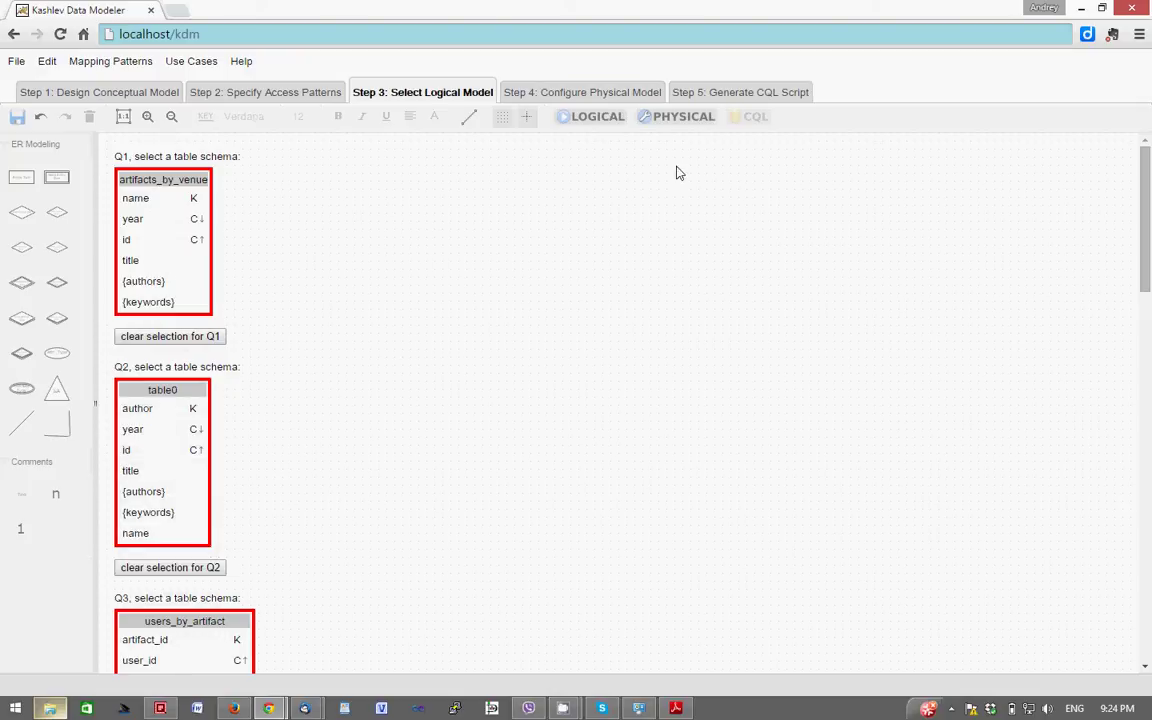
left_click(676, 117)
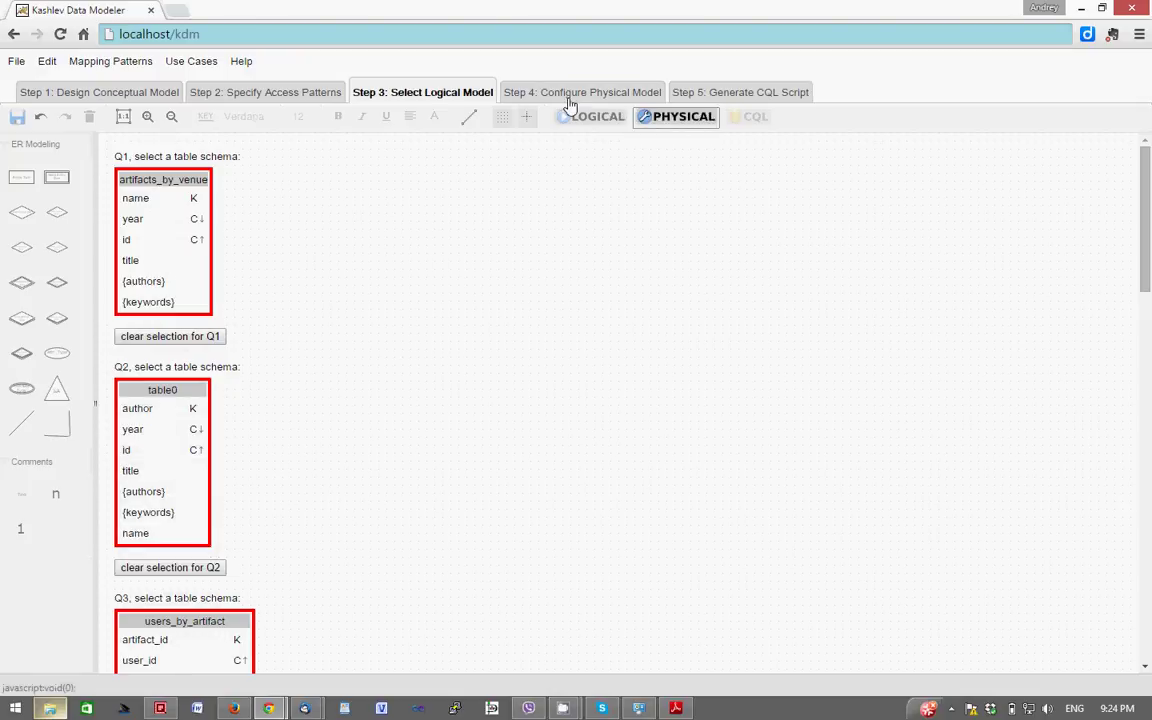
Step: In Q1's artifacts_by_venue table, set year and id to INT and authors to LIST<TEXT>
left_click(684, 123)
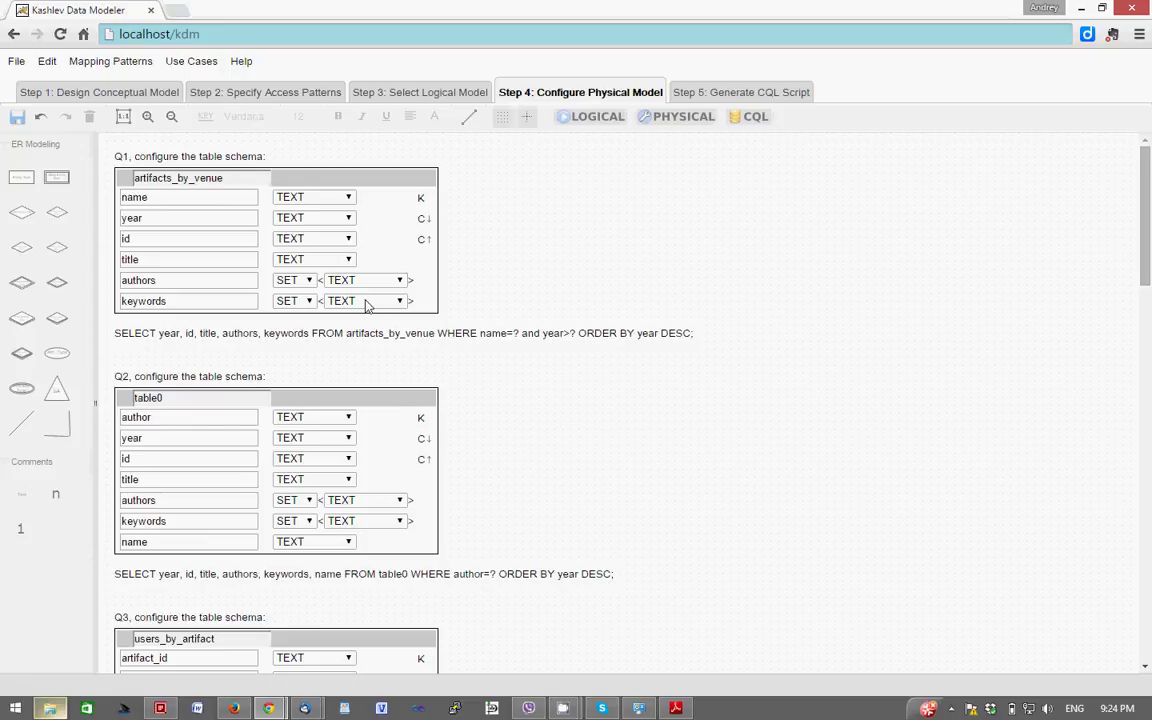
left_click(314, 220)
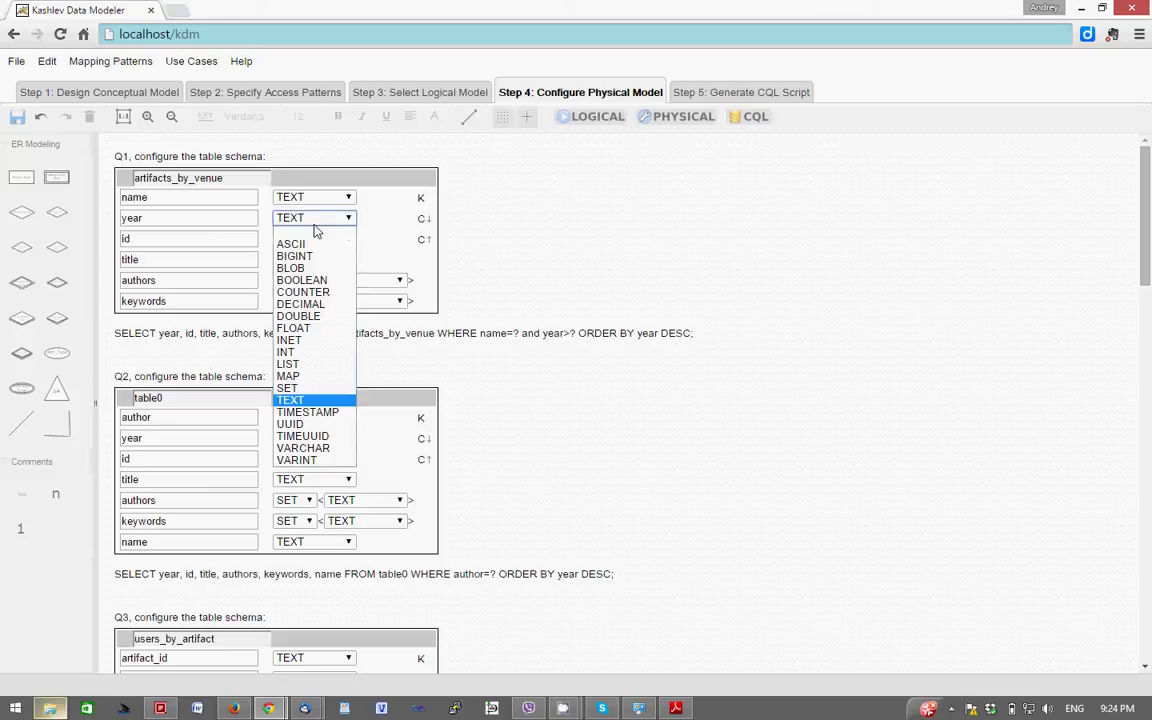
left_click(278, 318)
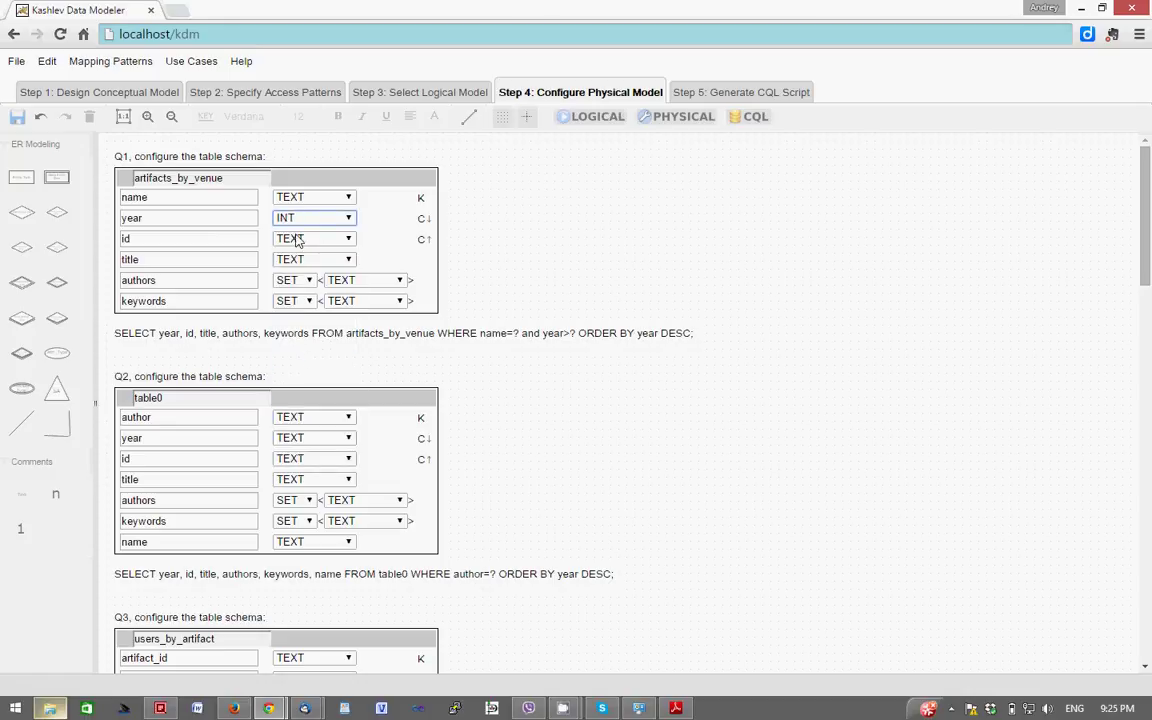
left_click(290, 240)
left_click(288, 373)
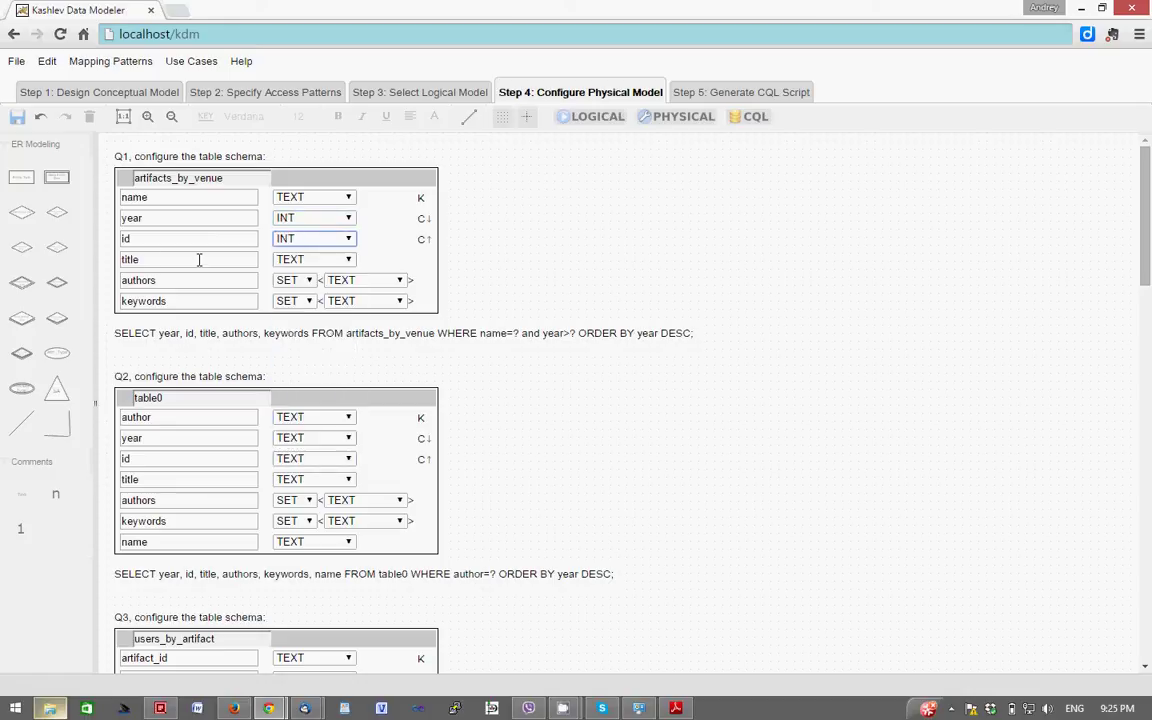
left_click(292, 281)
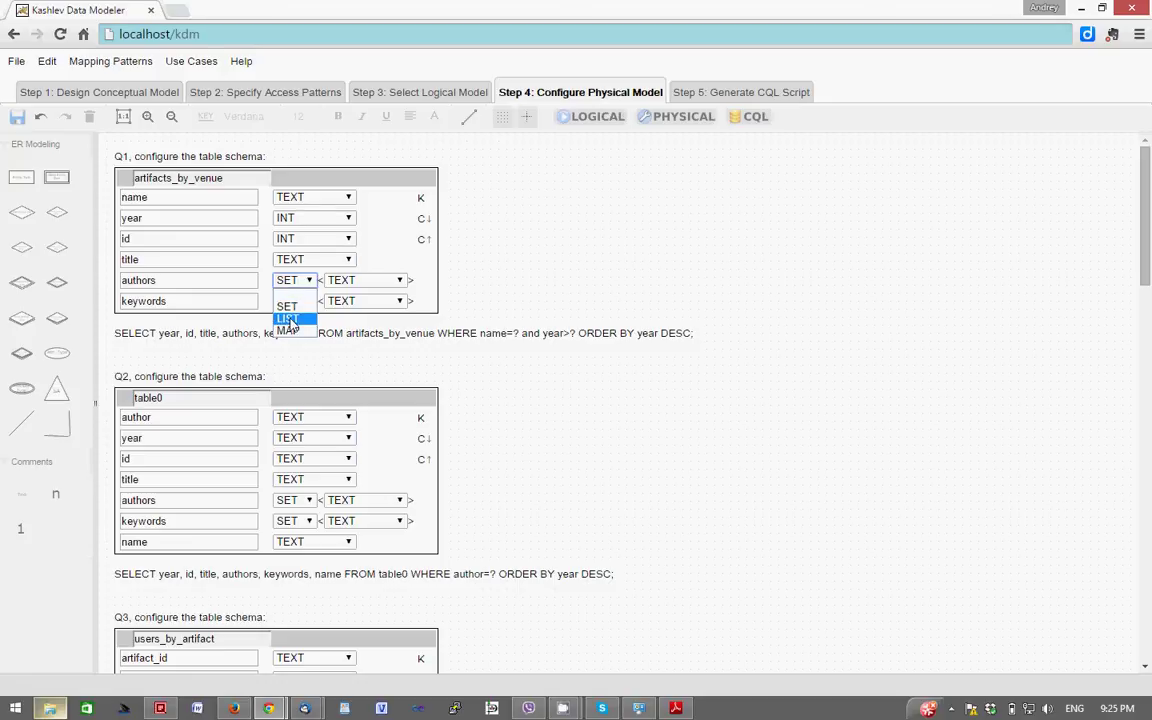
left_click(287, 318)
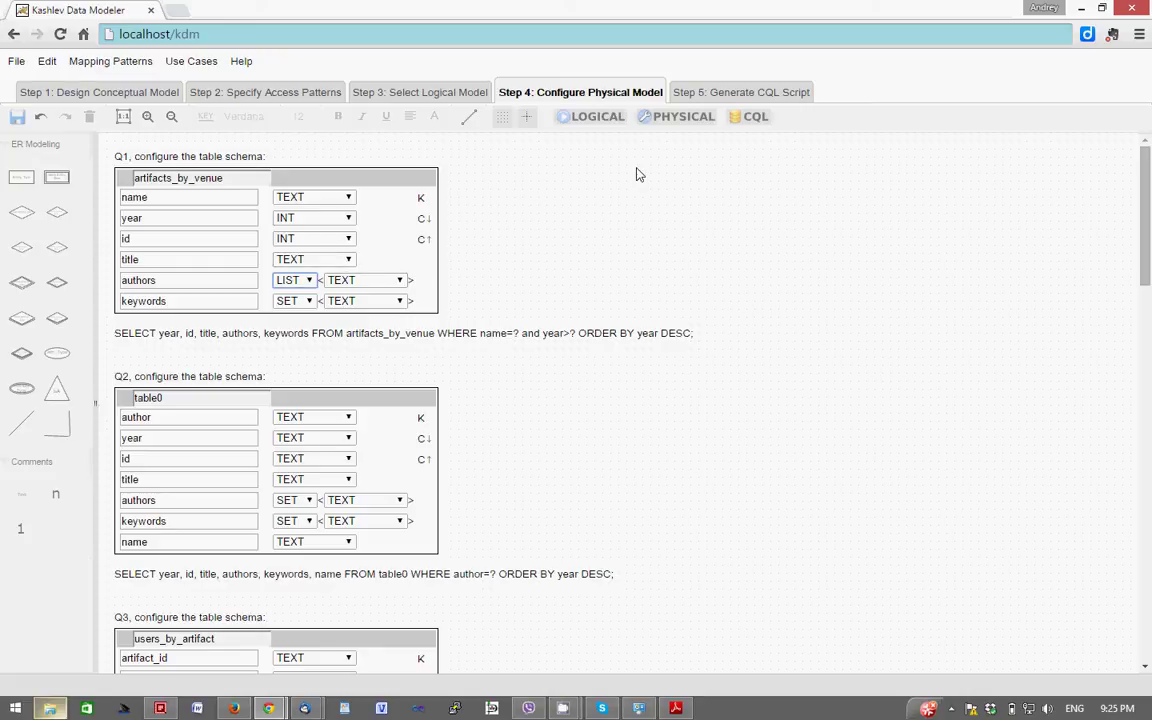
Step: Produce the CQL script with keyspace renamed to demoks and save it as demofile.cql
left_click(755, 118)
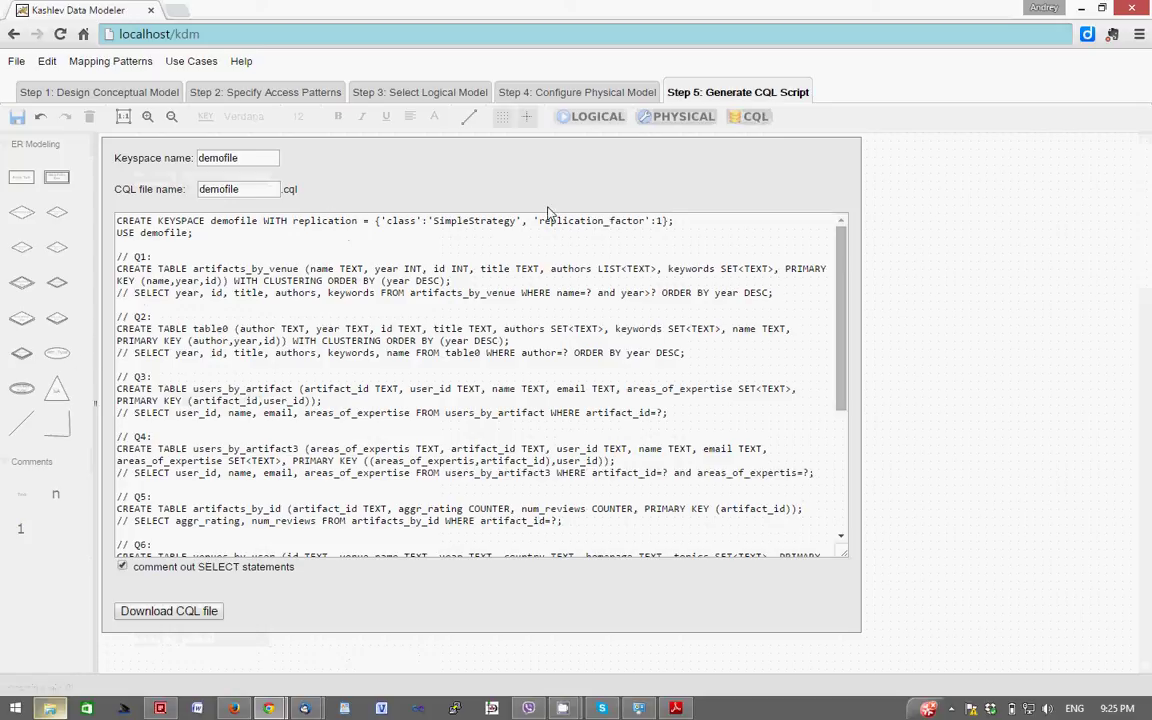
double_click(257, 157)
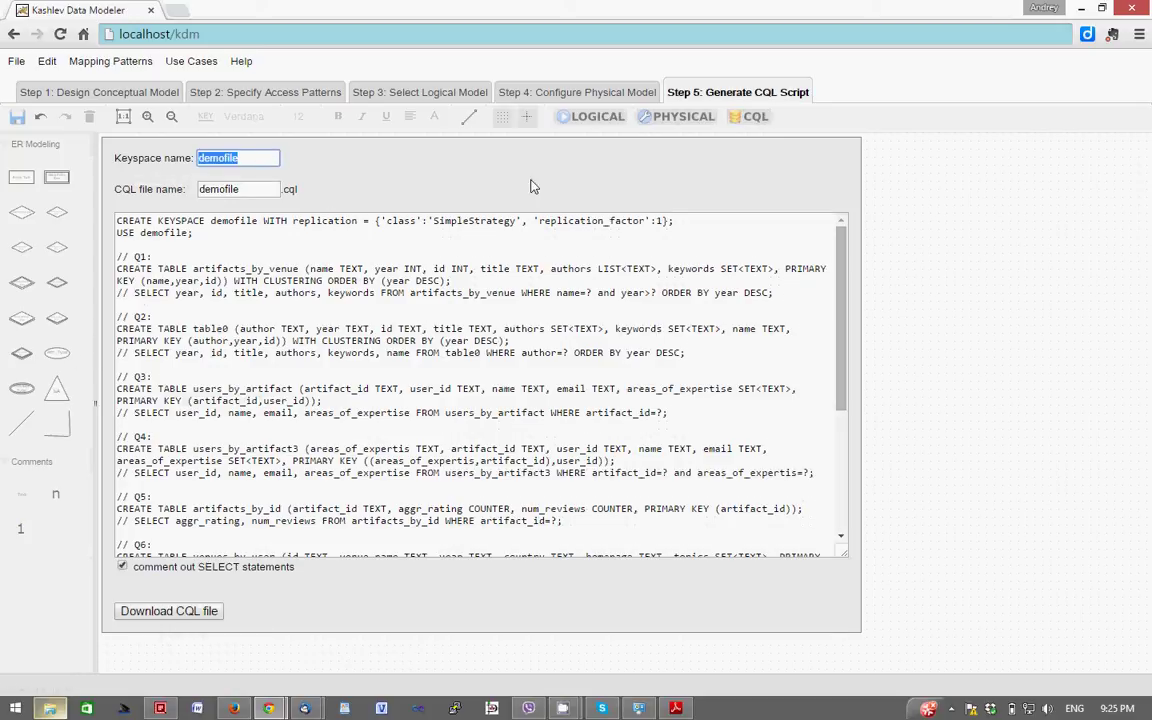
type("demoks")
key("Tab")
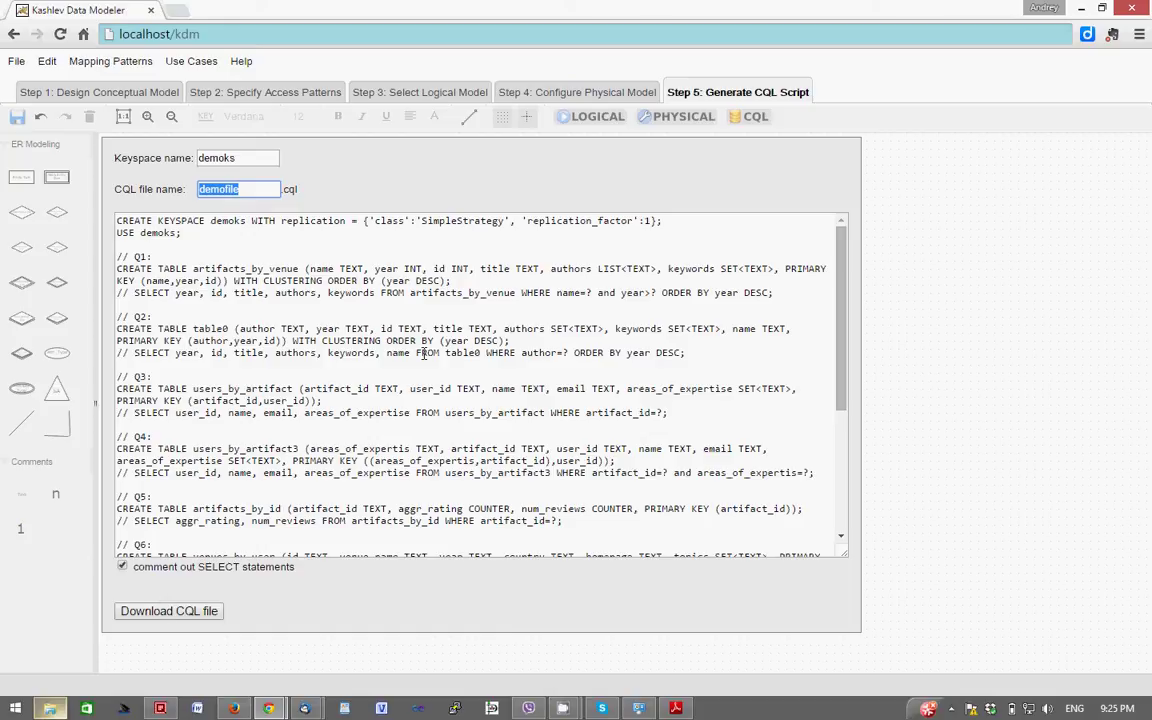
left_click(182, 612)
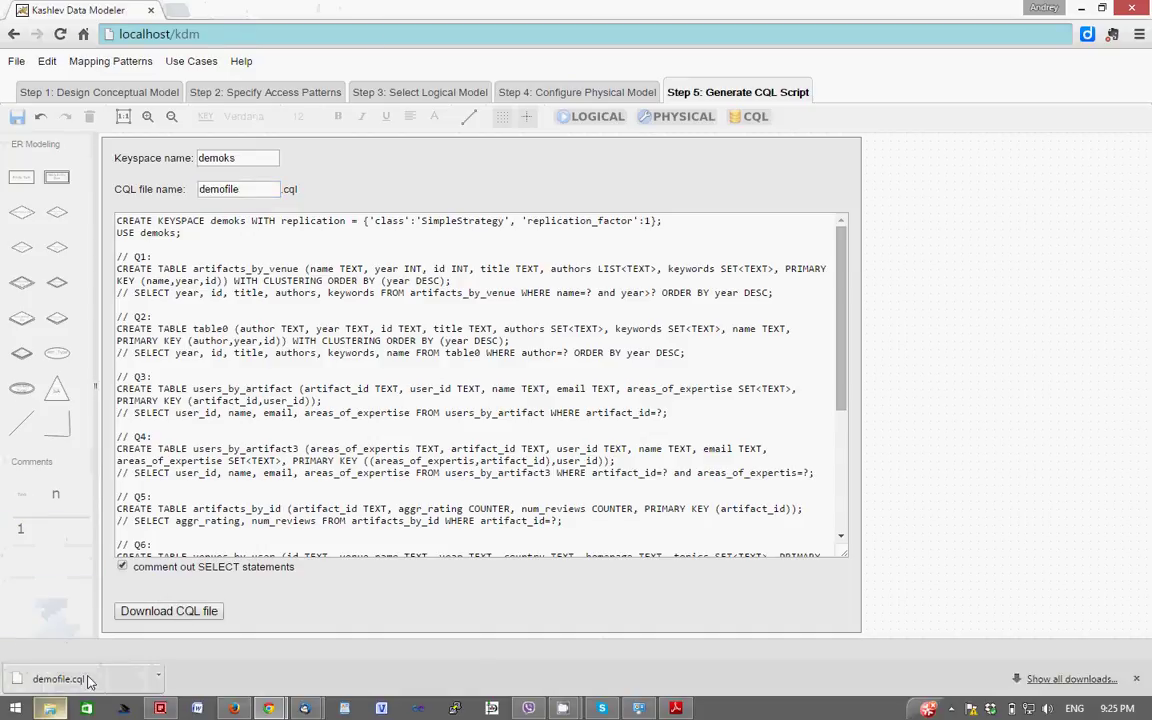